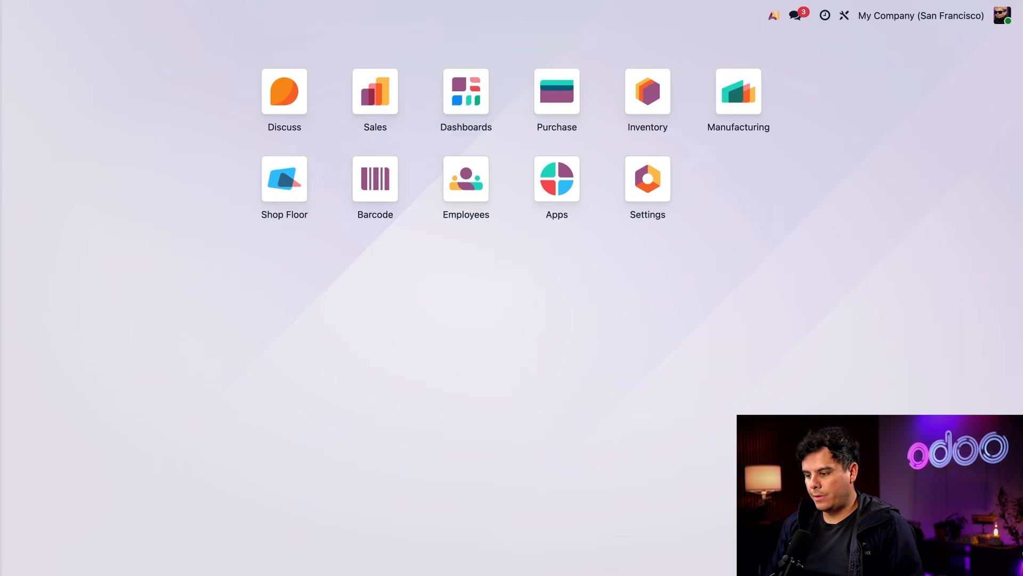
Examine the Inventory configuration settings for Storage Locations, Multi-Step Routes and Replenish on Order (MTO)
{"action": "left_click", "coordinate": [638, 100]}
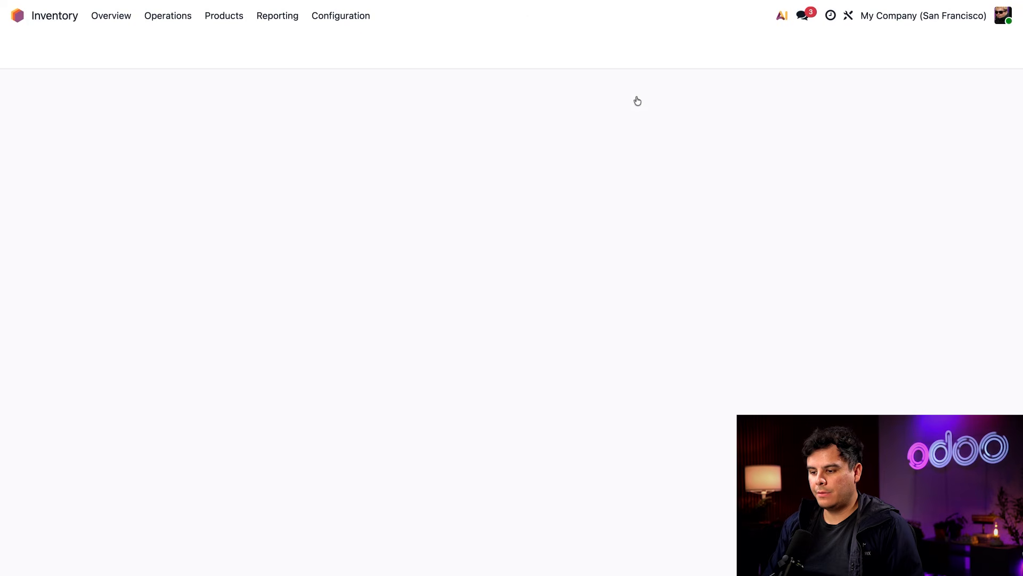
{"action": "left_click", "coordinate": [336, 16]}
{"action": "left_click", "coordinate": [329, 43]}
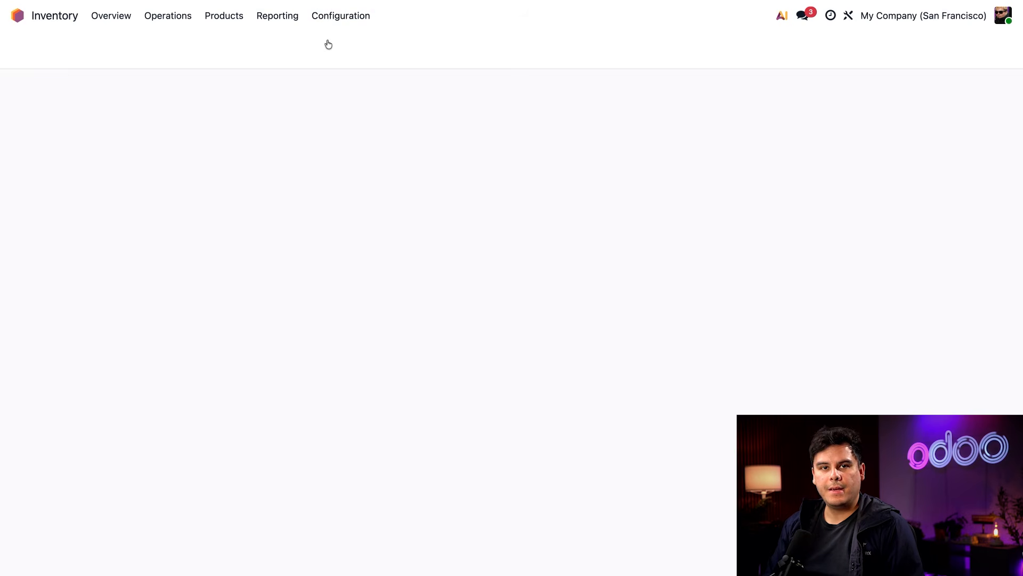
{"action": "scroll", "coordinate": [371, 340], "scroll_direction": "down", "scroll_amount": 8}
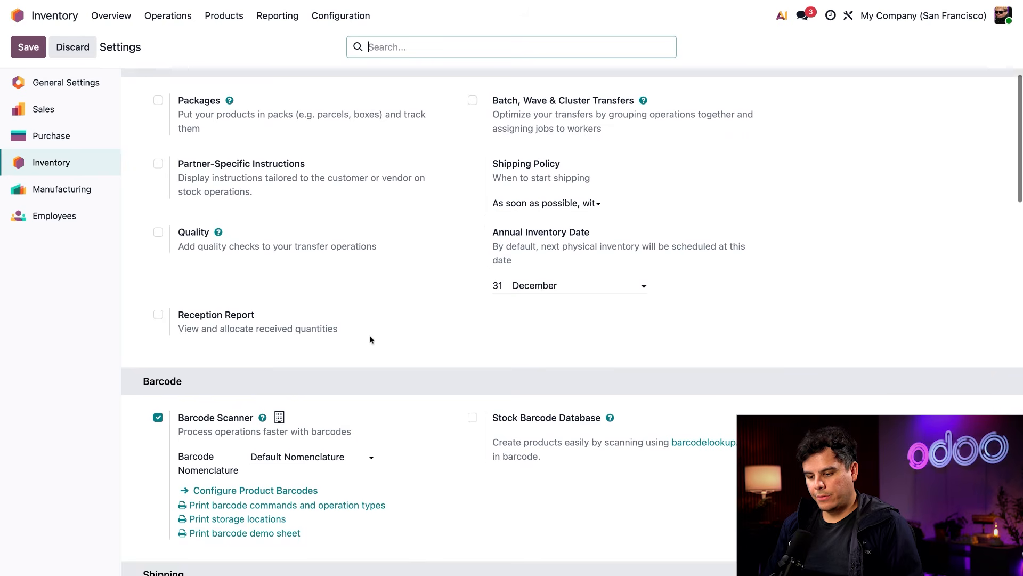
{"action": "scroll", "coordinate": [372, 339], "scroll_direction": "down", "scroll_amount": 10}
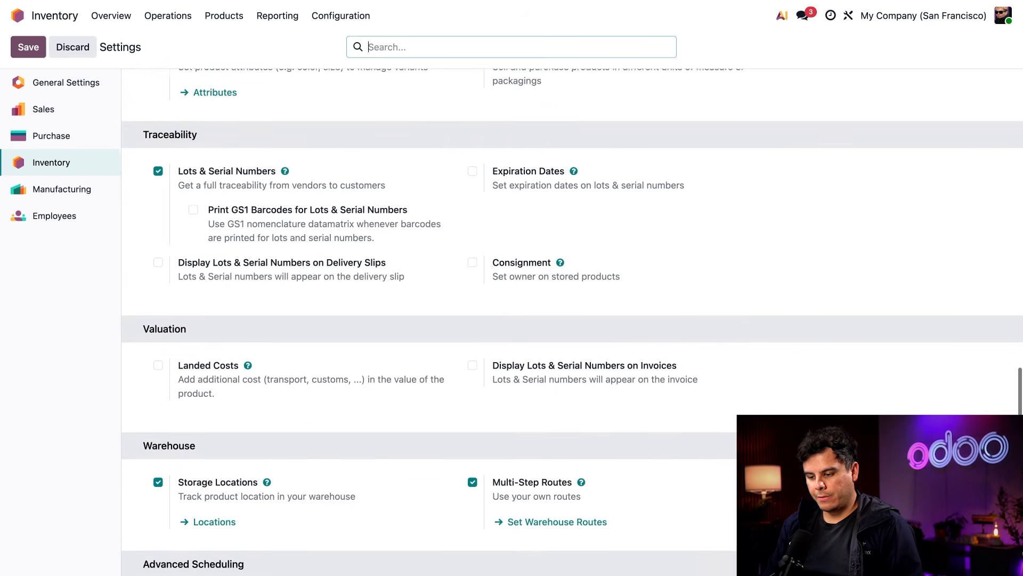
{"action": "scroll", "coordinate": [229, 258], "scroll_direction": "down", "scroll_amount": 2}
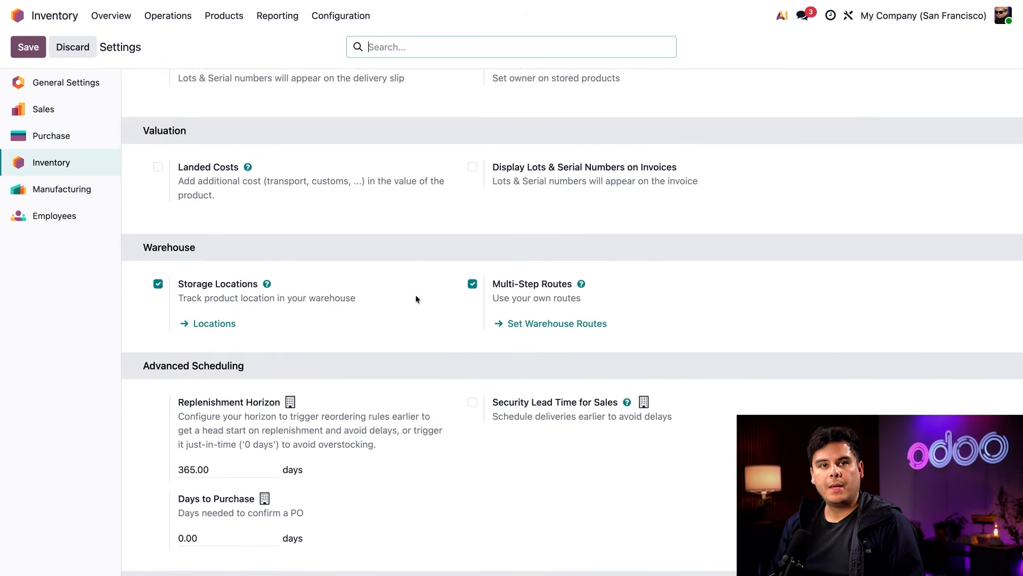
{"action": "mouse_move", "coordinate": [405, 316]}
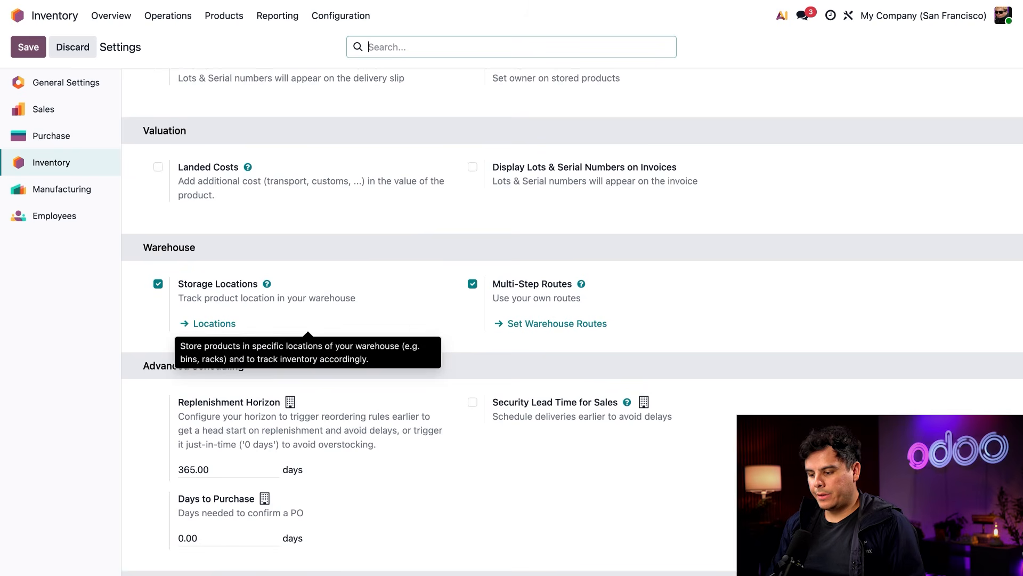
{"action": "mouse_move", "coordinate": [477, 287]}
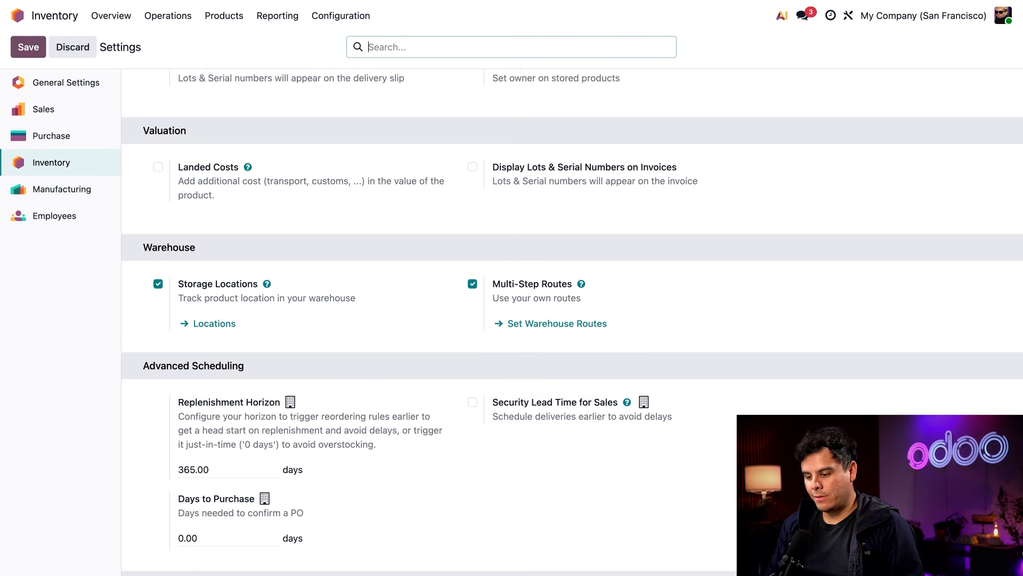
{"action": "scroll", "coordinate": [463, 343], "scroll_direction": "up", "scroll_amount": 2}
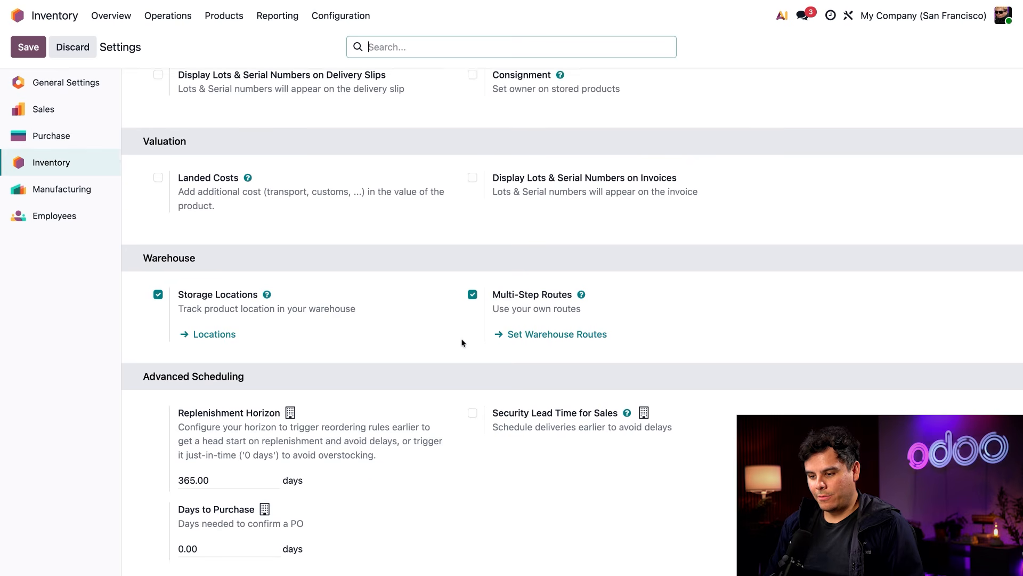
{"action": "scroll", "coordinate": [462, 342], "scroll_direction": "up", "scroll_amount": 15}
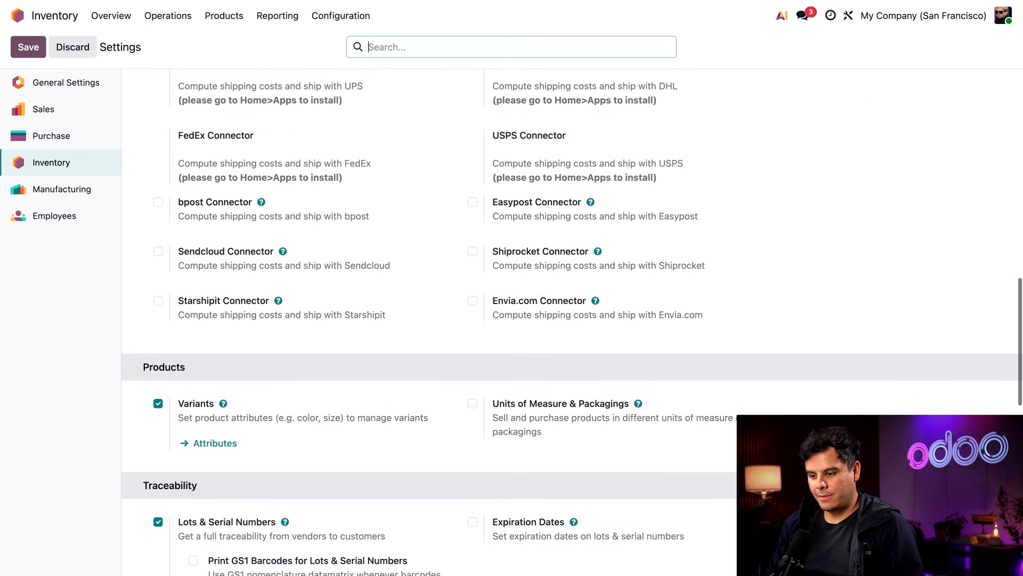
{"action": "scroll", "coordinate": [462, 343], "scroll_direction": "up", "scroll_amount": 15}
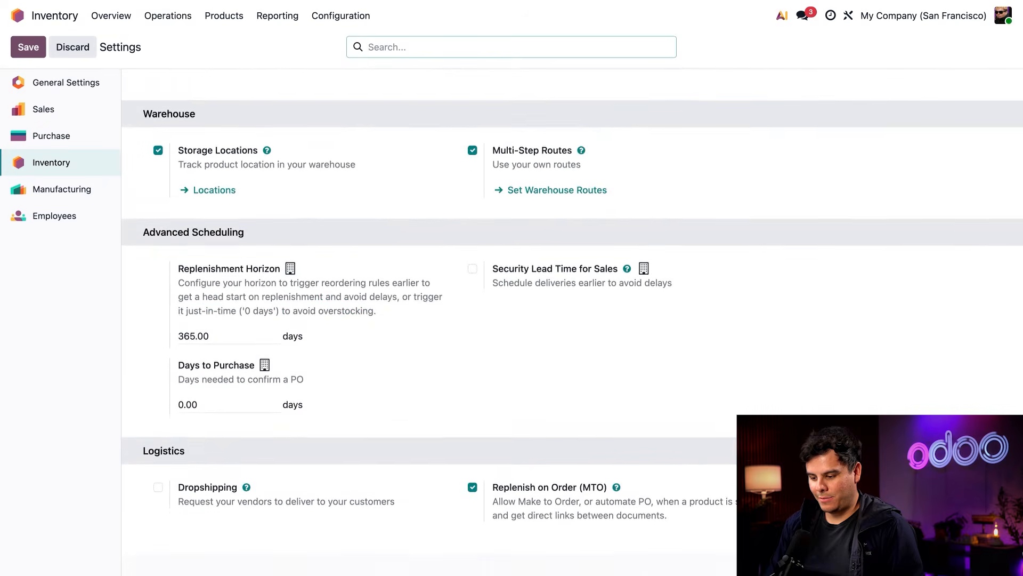
{"action": "scroll", "coordinate": [448, 521], "scroll_direction": "up", "scroll_amount": 1}
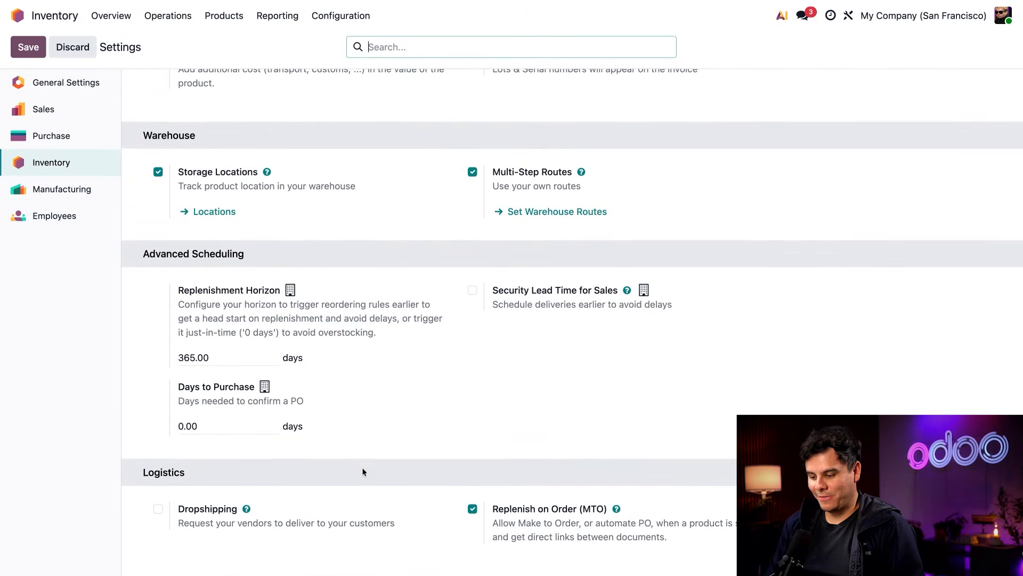
{"action": "mouse_move", "coordinate": [485, 524]}
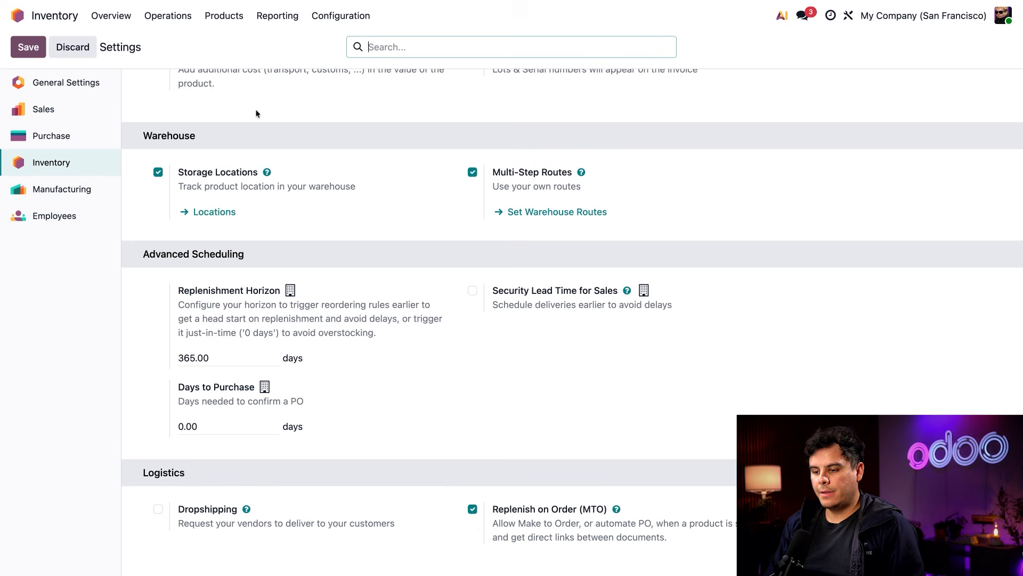
Open the Neon Couch product and review its inventory routes and purchase details
{"action": "left_click", "coordinate": [211, 17]}
{"action": "left_click", "coordinate": [216, 39]}
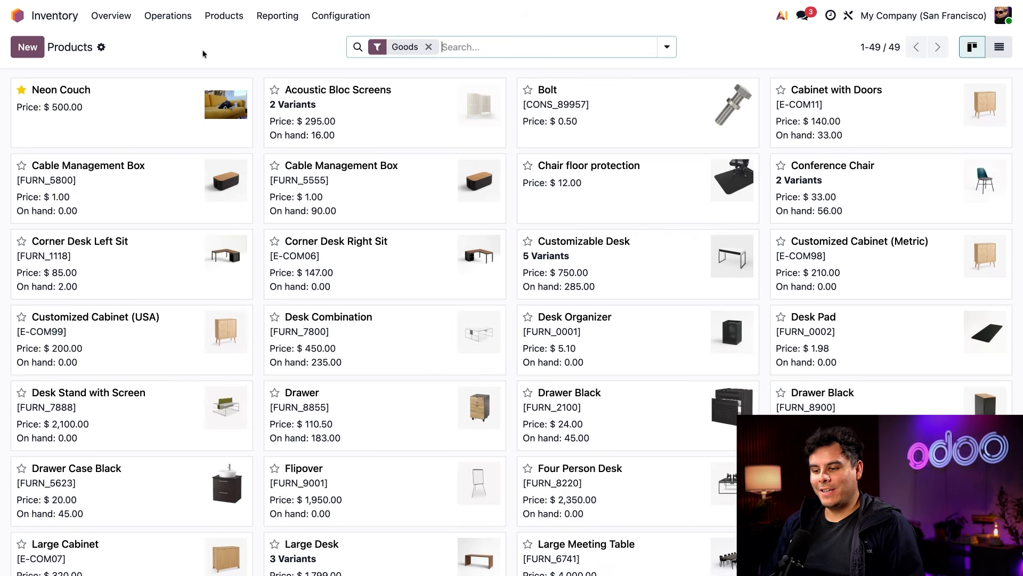
{"action": "left_click", "coordinate": [150, 114]}
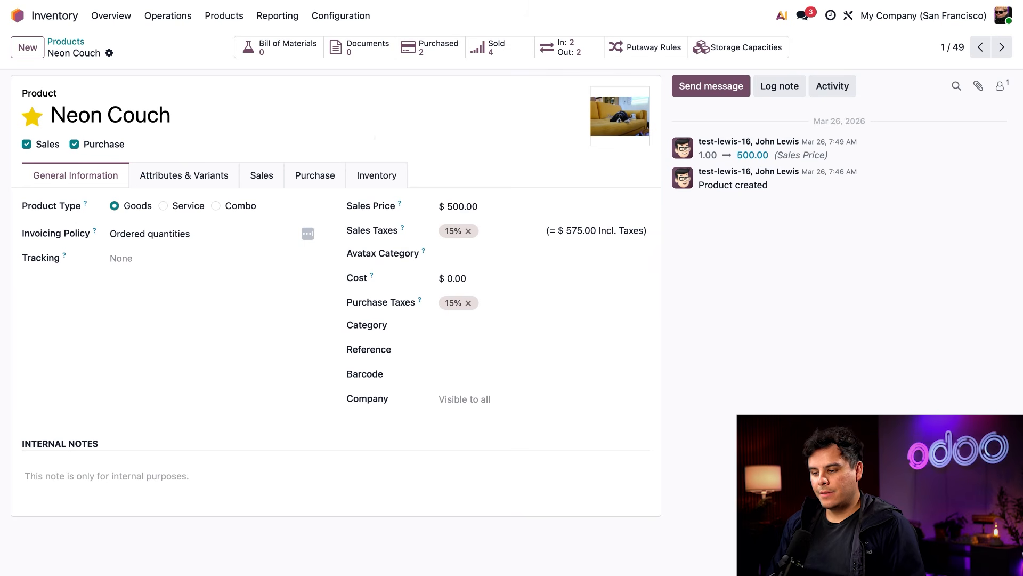
{"action": "left_click", "coordinate": [362, 175]}
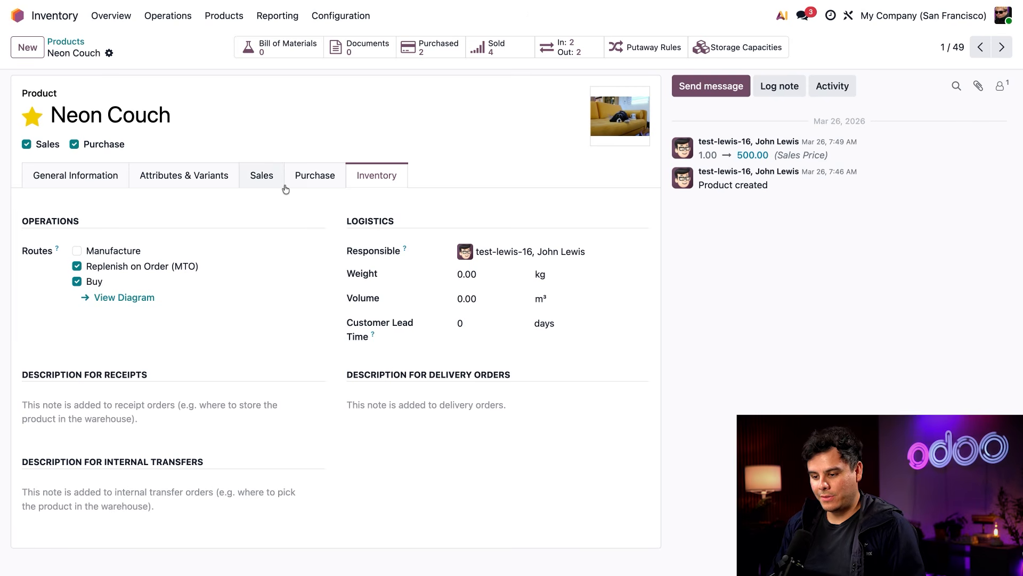
{"action": "left_click", "coordinate": [298, 176]}
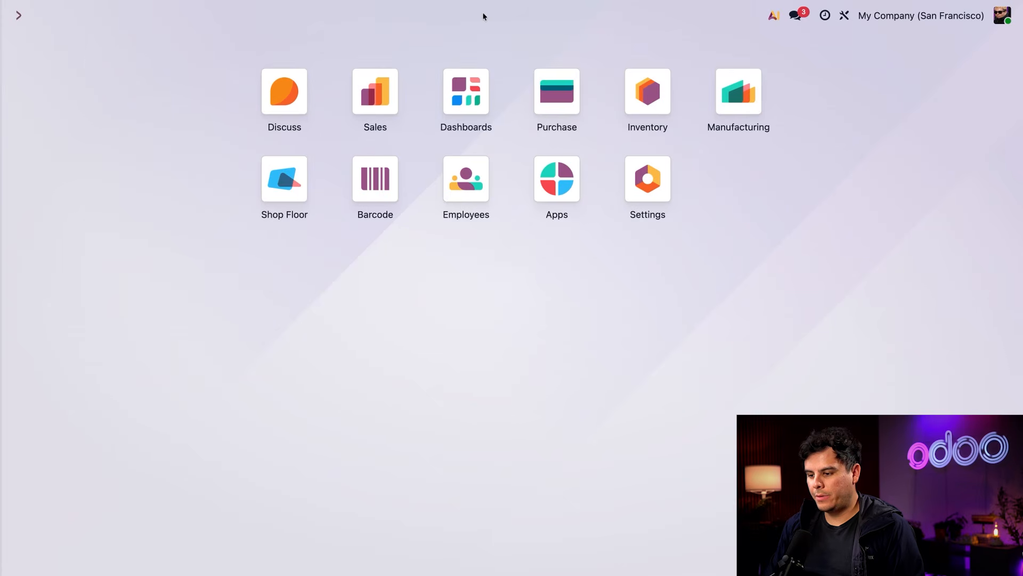
Create a new sales quotation with OpenWood as the customer
{"action": "left_click", "coordinate": [370, 100]}
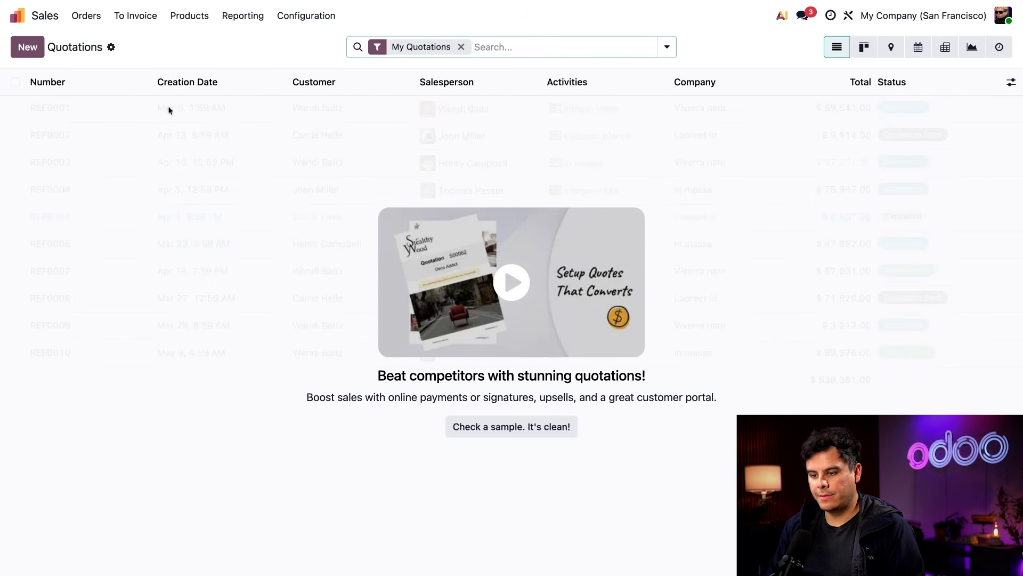
{"action": "left_click", "coordinate": [27, 47]}
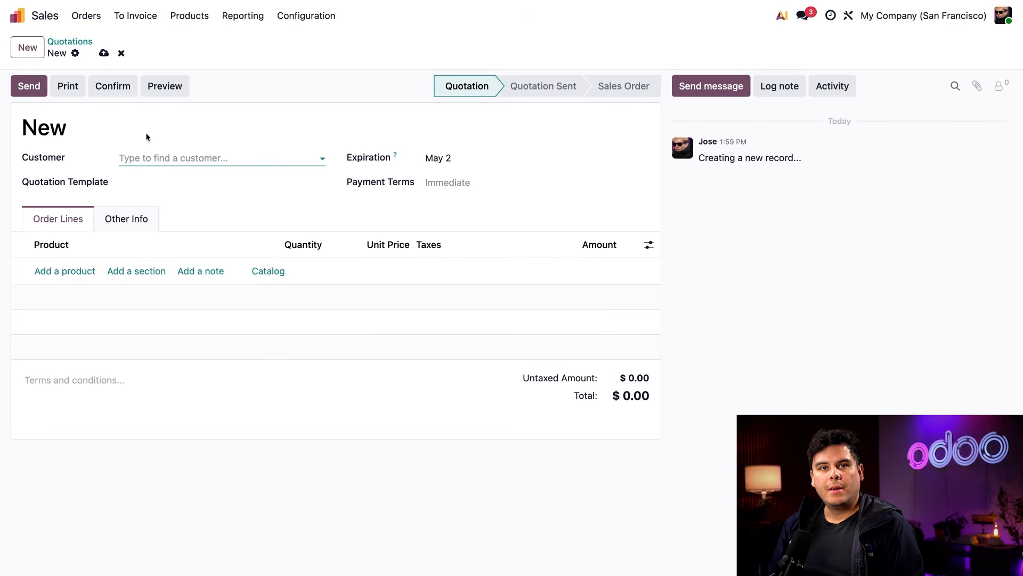
{"action": "type", "text": "o"}
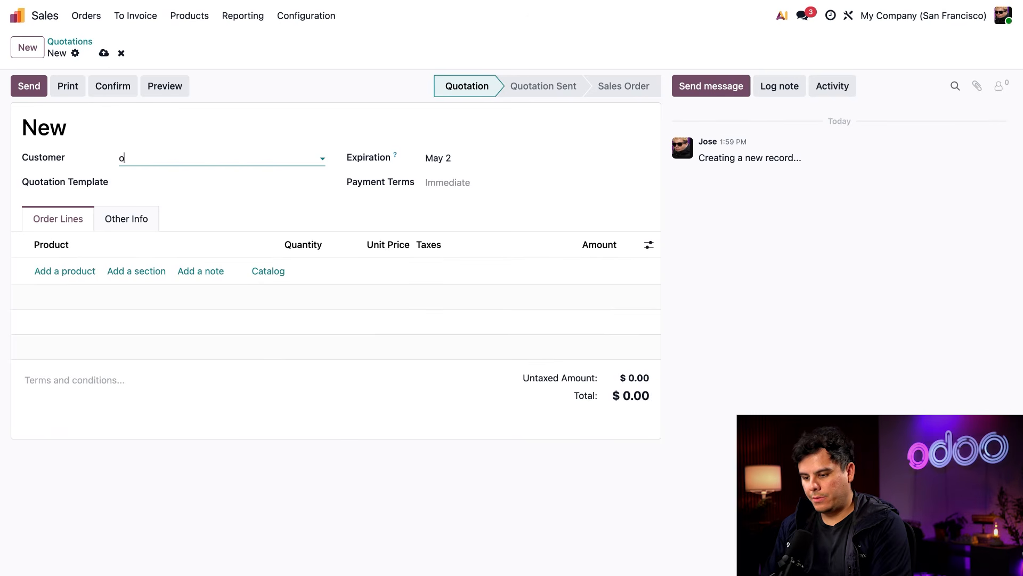
{"action": "type", "text": "penwo"}
{"action": "left_click", "coordinate": [156, 185]}
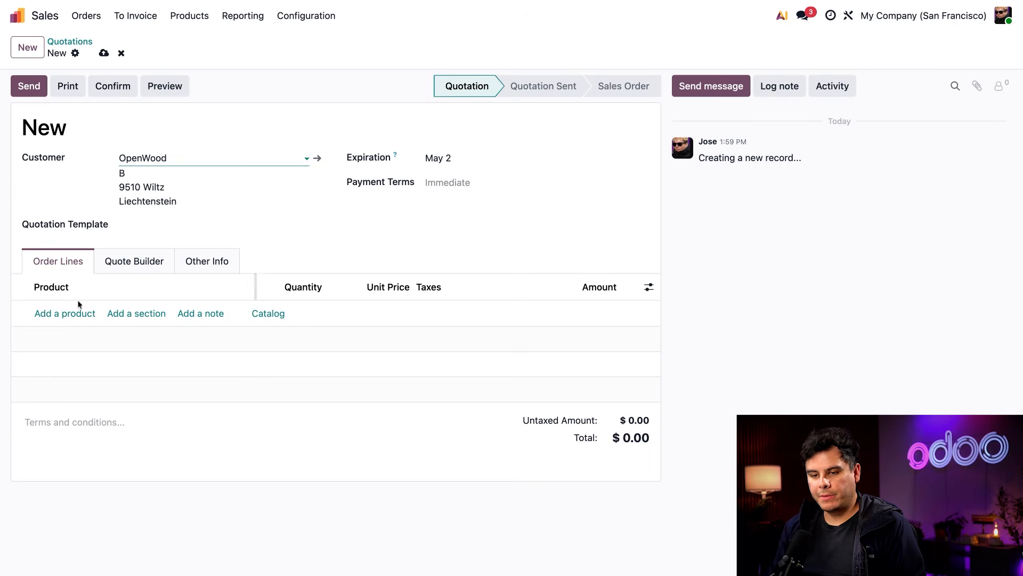
Add one Neon Couch to the quotation's order lines and confirm it as a sales order
{"action": "left_click", "coordinate": [65, 314]}
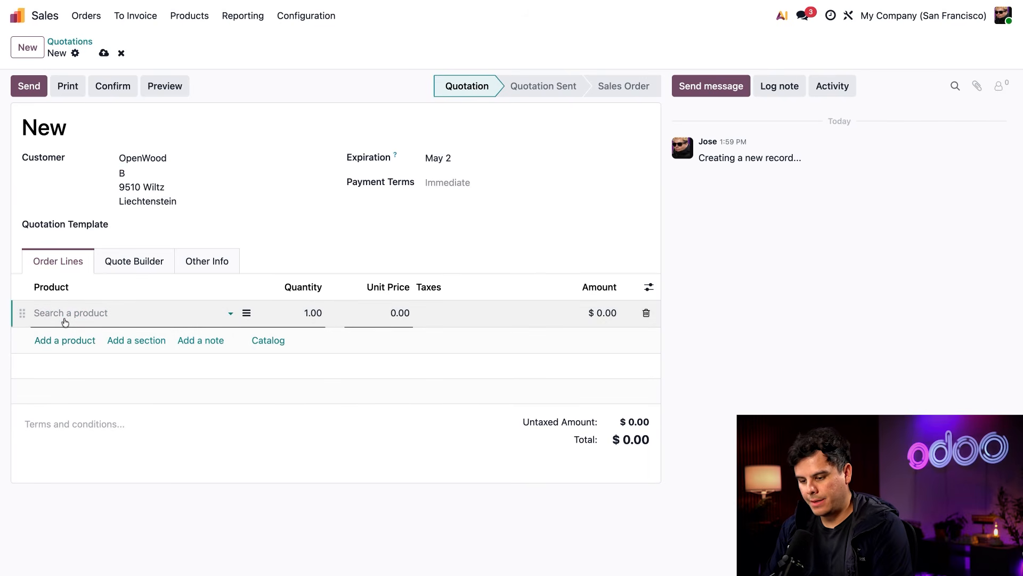
{"action": "type", "text": "neo"}
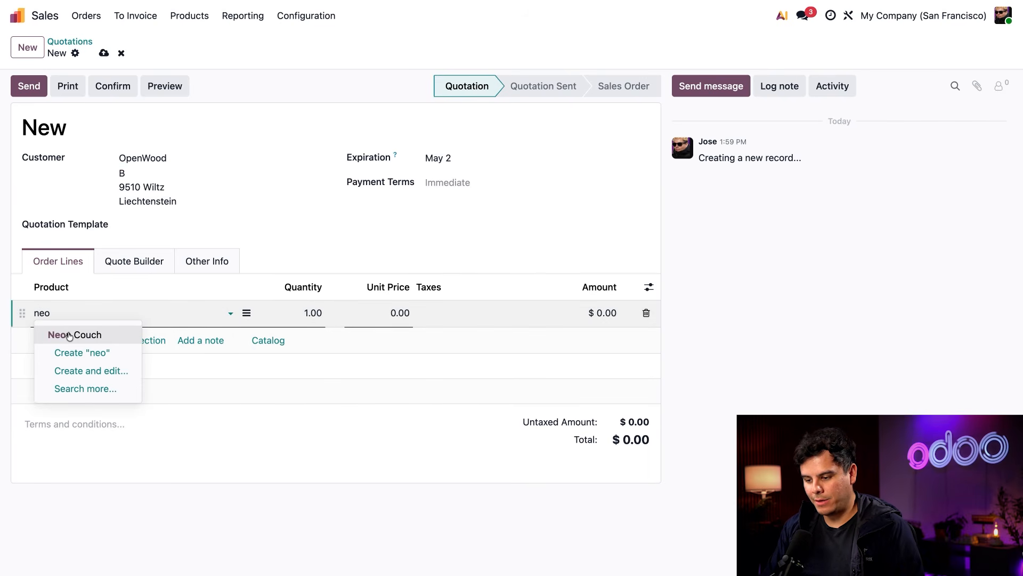
{"action": "left_click", "coordinate": [67, 334]}
{"action": "left_click", "coordinate": [331, 261]}
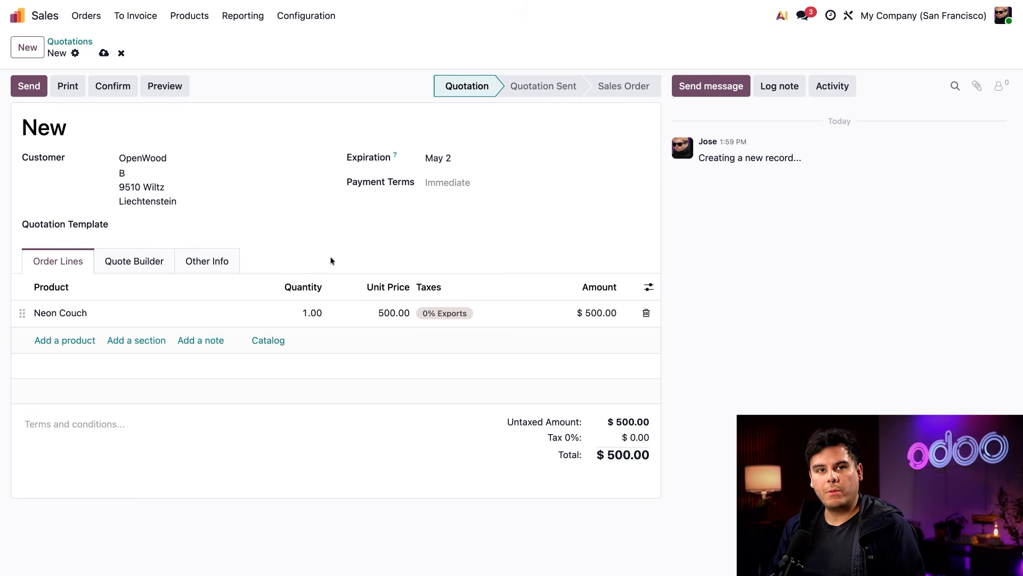
{"action": "left_click", "coordinate": [113, 87]}
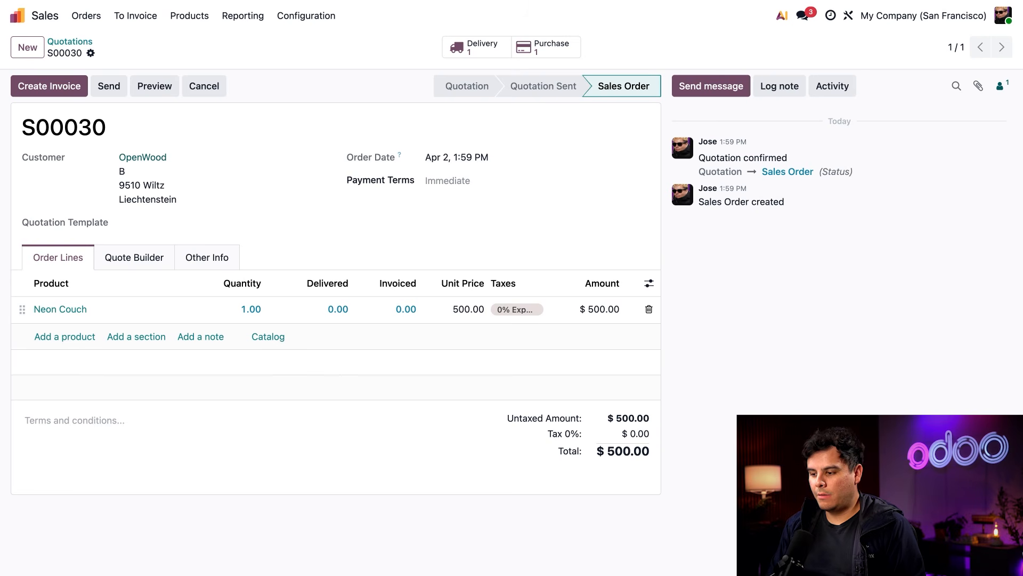
Confirm the purchase order linked to the sales order and validate the receipt of the Neon Couch
{"action": "left_click", "coordinate": [547, 49]}
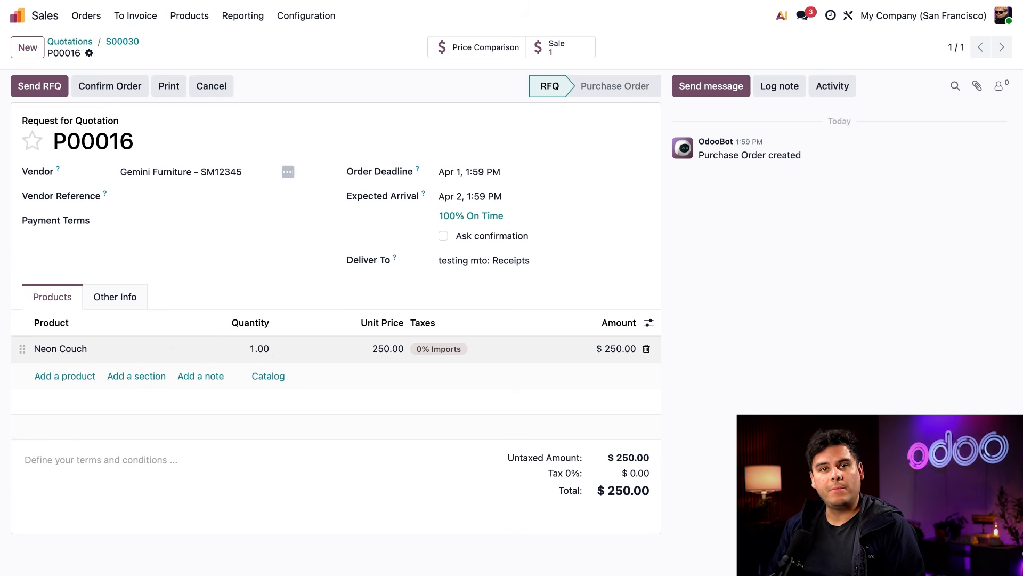
{"action": "left_click", "coordinate": [109, 86]}
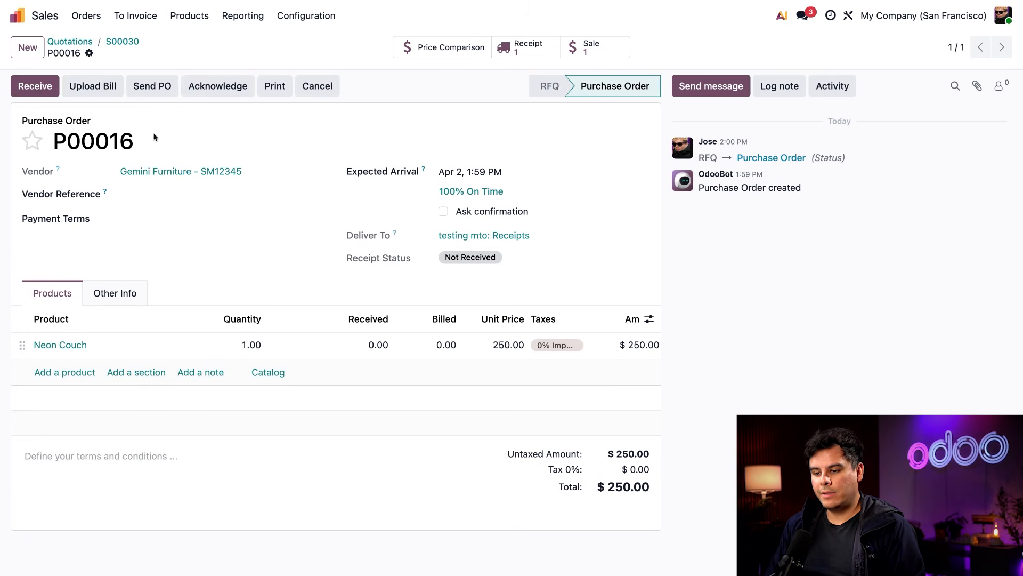
{"action": "left_click", "coordinate": [42, 89]}
{"action": "left_click", "coordinate": [42, 90]}
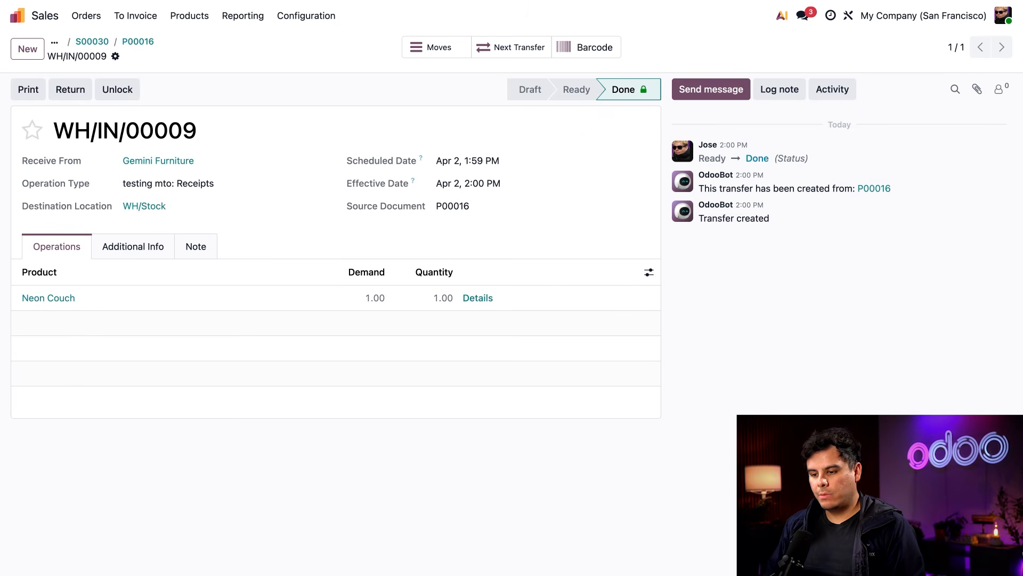
Return to the sales order and validate its delivery of the Neon Couch to OpenWood
{"action": "left_click", "coordinate": [99, 42]}
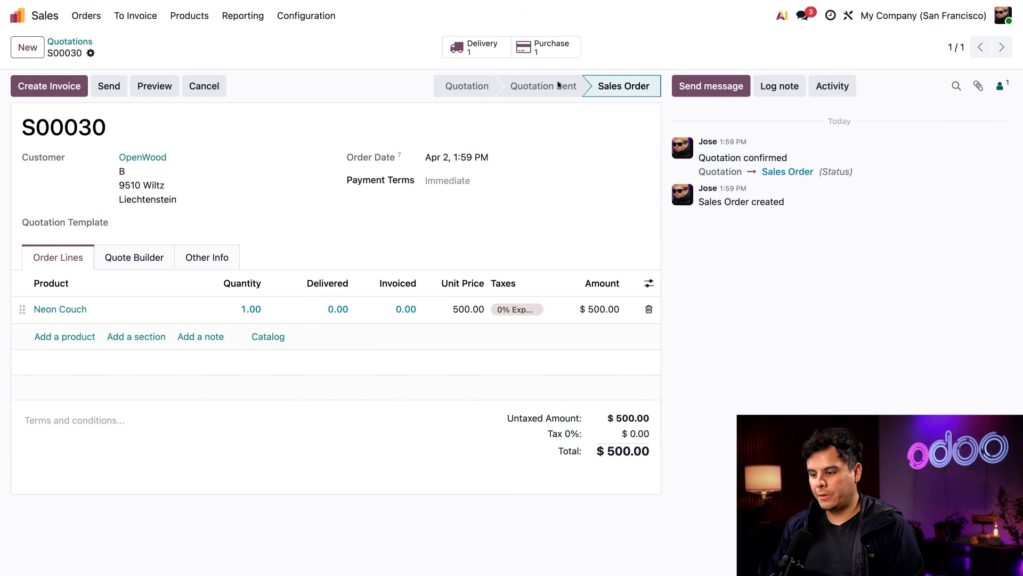
{"action": "left_click", "coordinate": [474, 52]}
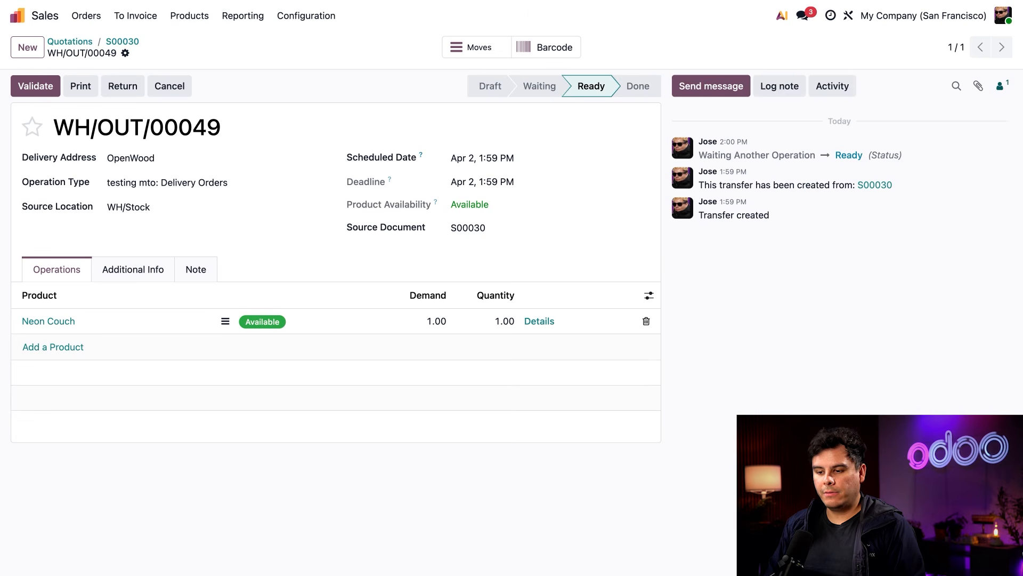
{"action": "left_click", "coordinate": [35, 86]}
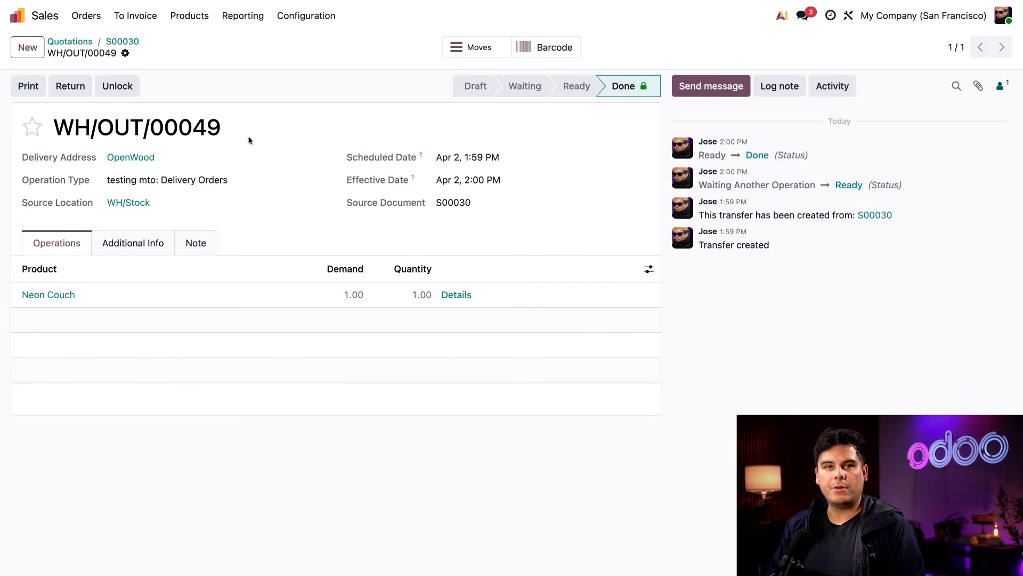